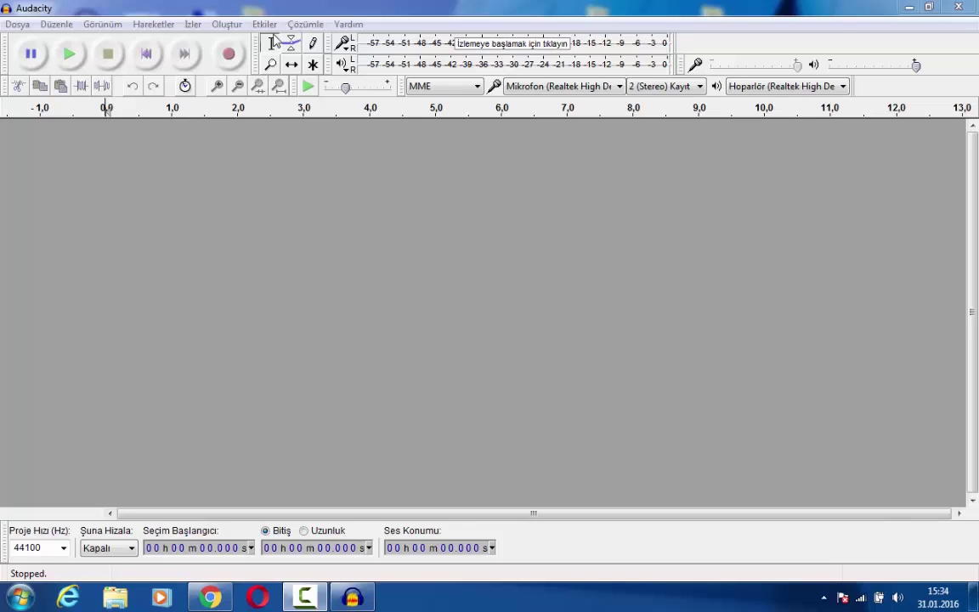
# - Record about 15 seconds of speech from the microphone onto a new stereo track
pyautogui.click(229, 56)
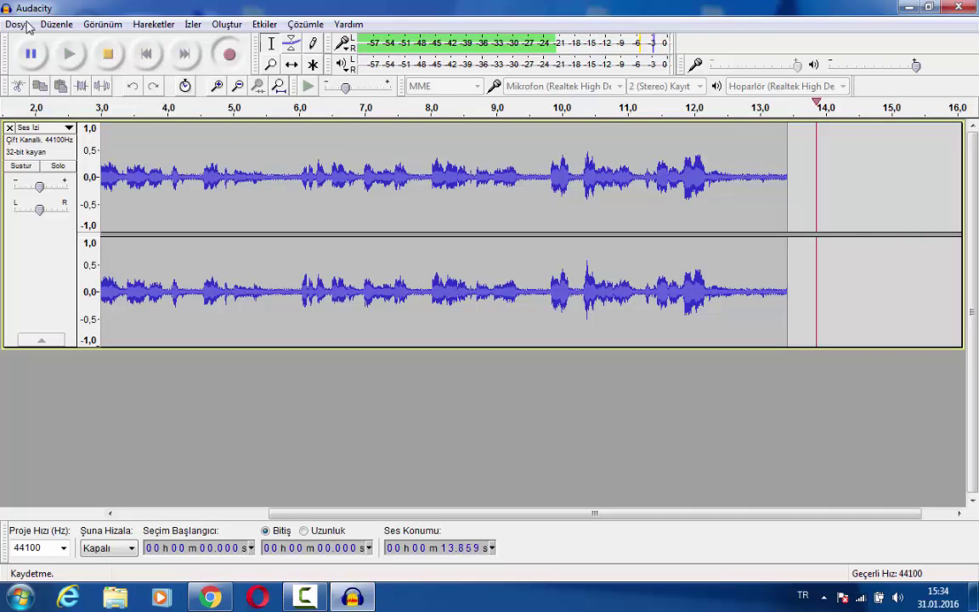
pyautogui.click(108, 55)
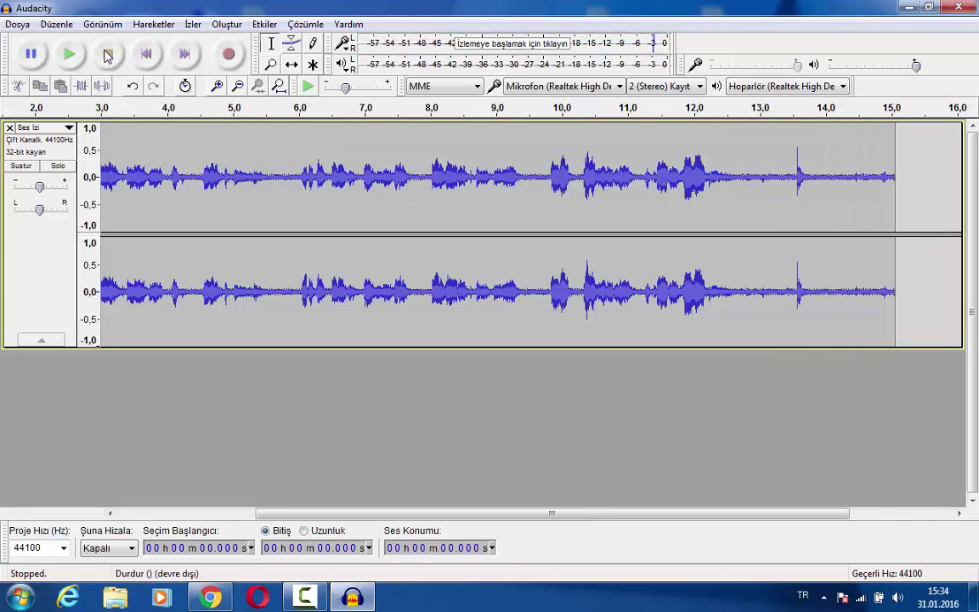
# - Export the recording to the desktop as cumhuriyet in WAV (Microsoft) signed 16-bit PCM format, leaving the metadata blank
pyautogui.click(19, 25)
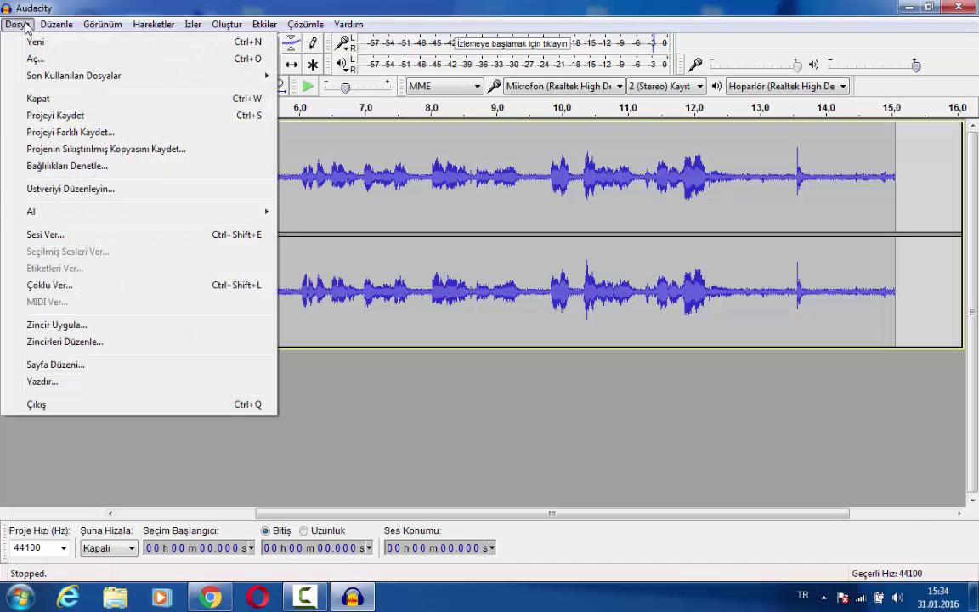
pyautogui.click(70, 240)
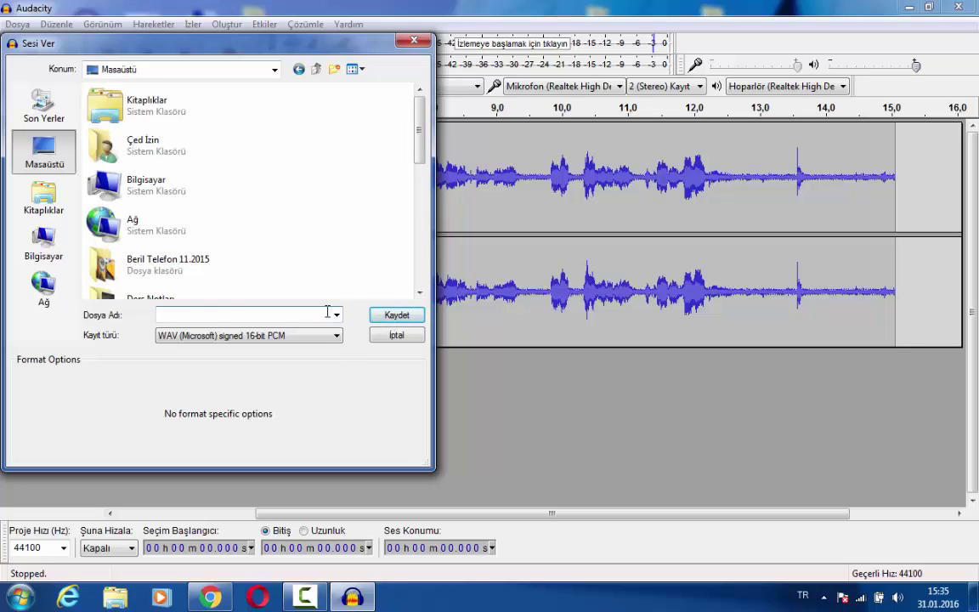
pyautogui.write('cumhuriyet')
pyautogui.click(408, 316)
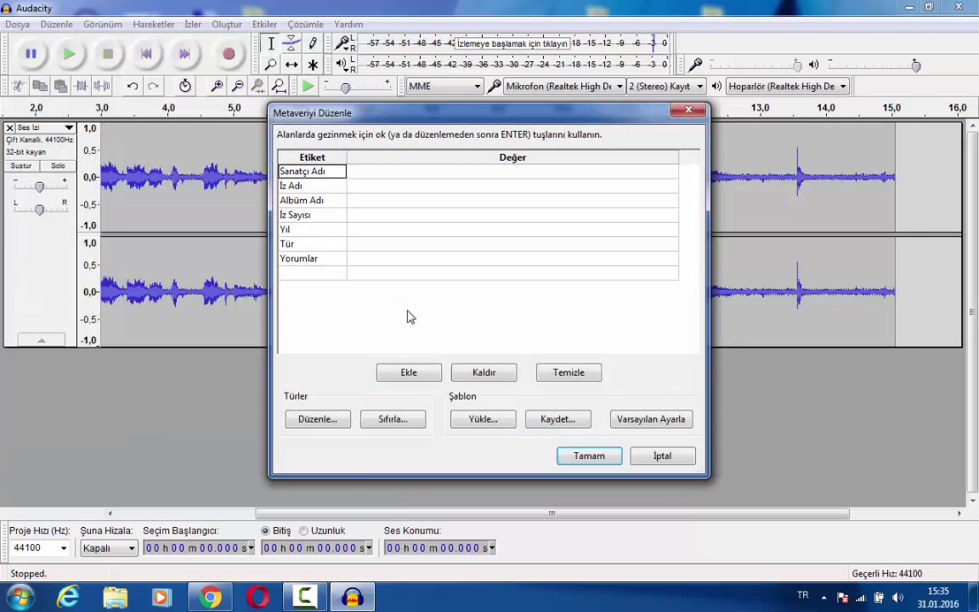
pyautogui.click(592, 458)
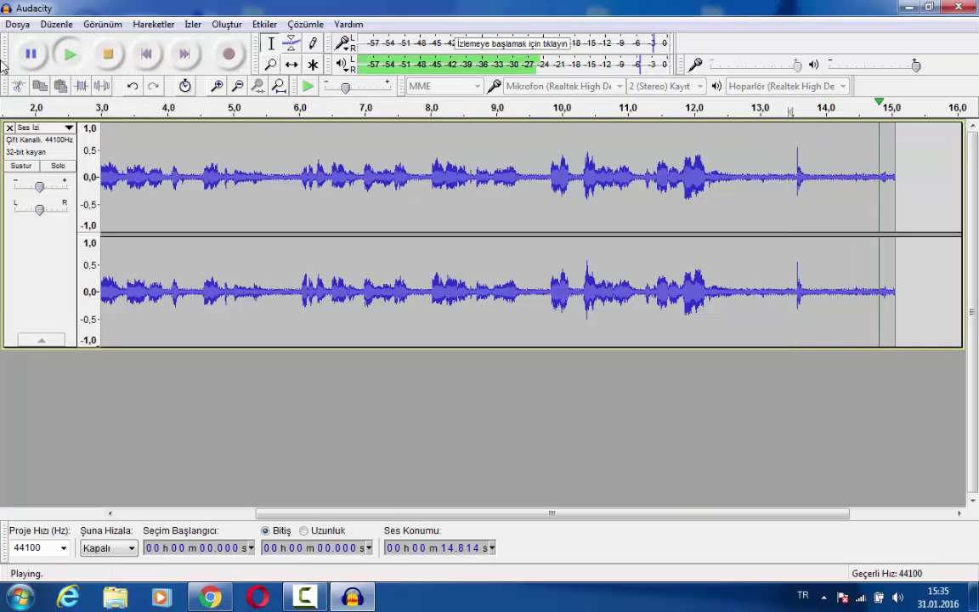
# - Close the project without saving it, and reopen Audacity to an empty project with the welcome window dismissed
pyautogui.click(32, 55)
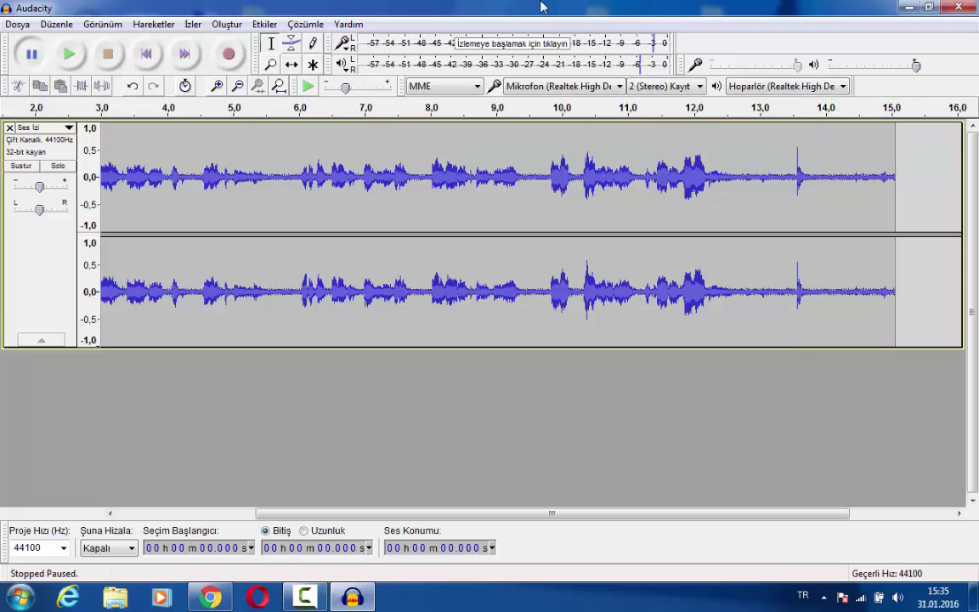
pyautogui.click(961, 9)
pyautogui.click(543, 302)
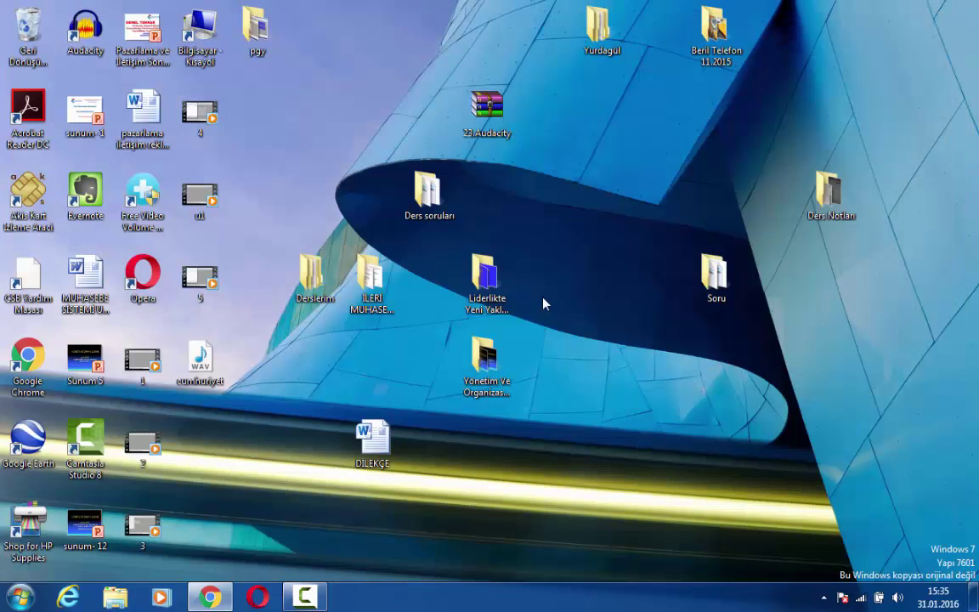
pyautogui.doubleClick(77, 29)
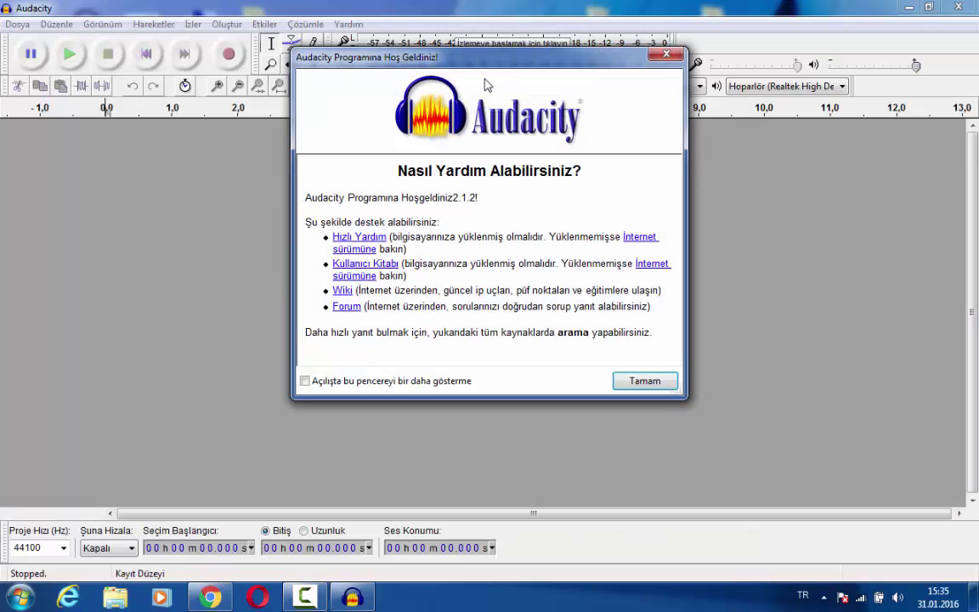
pyautogui.click(666, 56)
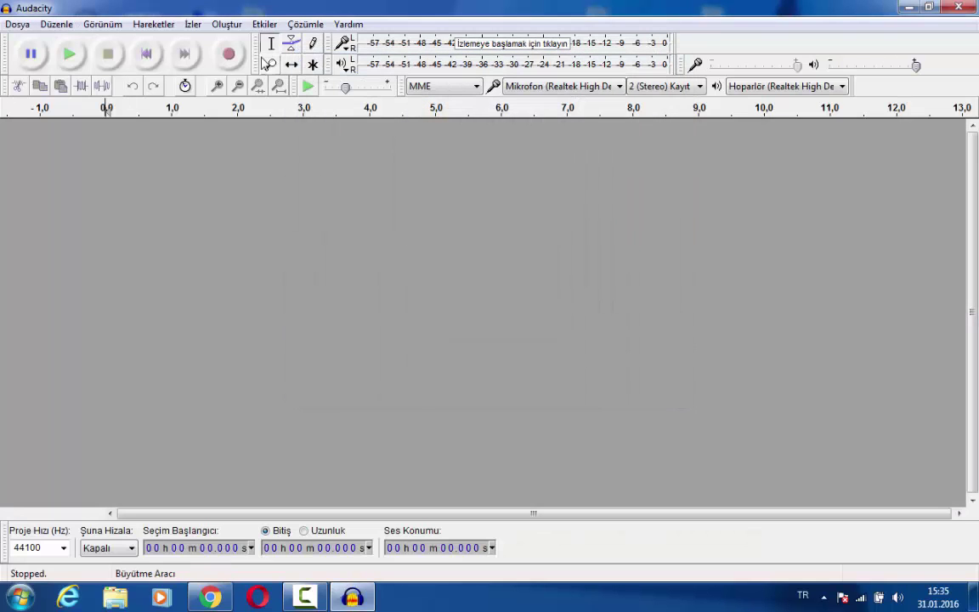
# - Import the cumhuriyet WAV file from the desktop, making a copy of the file before editing
pyautogui.click(19, 24)
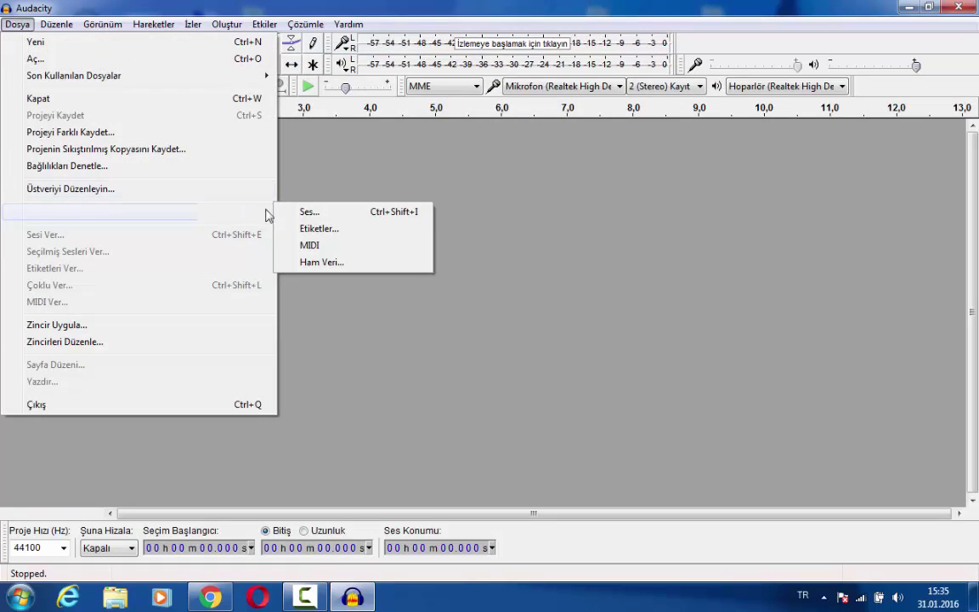
pyautogui.click(287, 214)
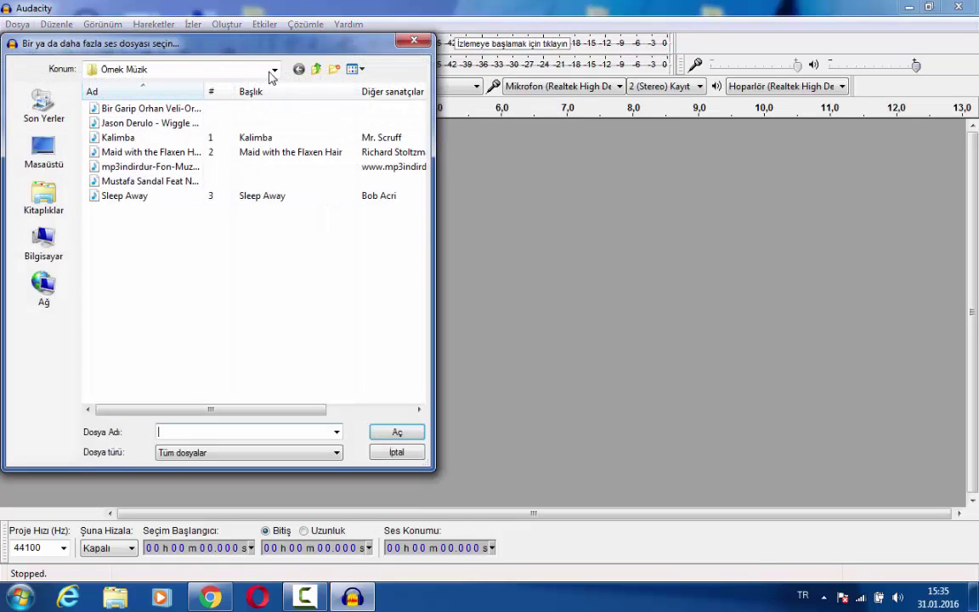
pyautogui.click(275, 71)
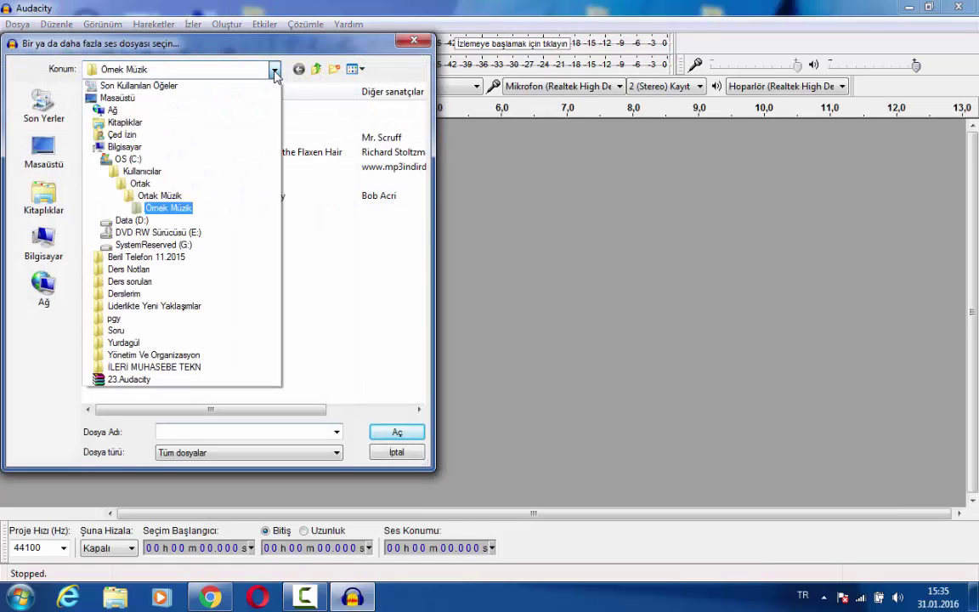
pyautogui.click(175, 100)
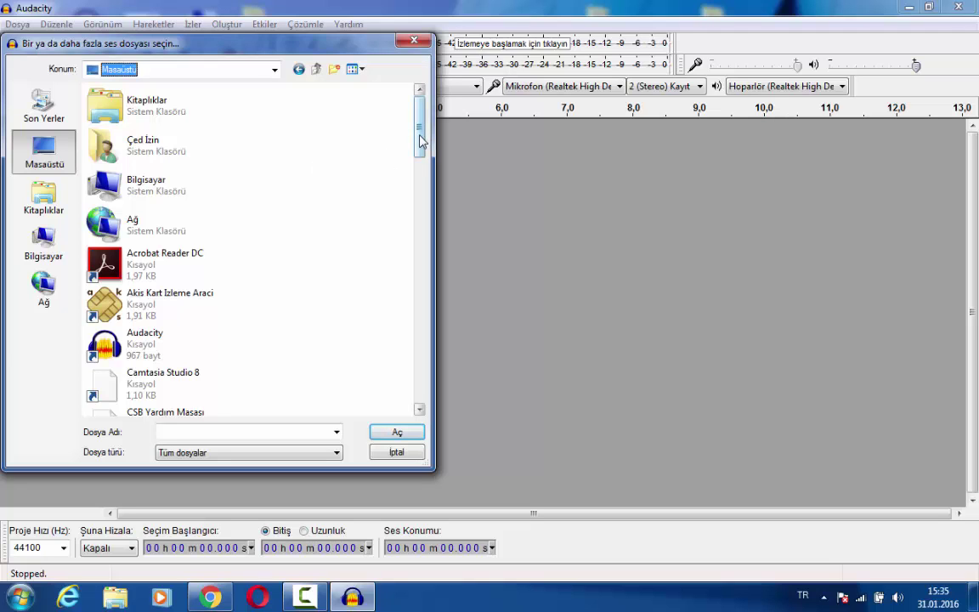
pyautogui.moveTo(420, 141); pyautogui.dragTo(422, 346)
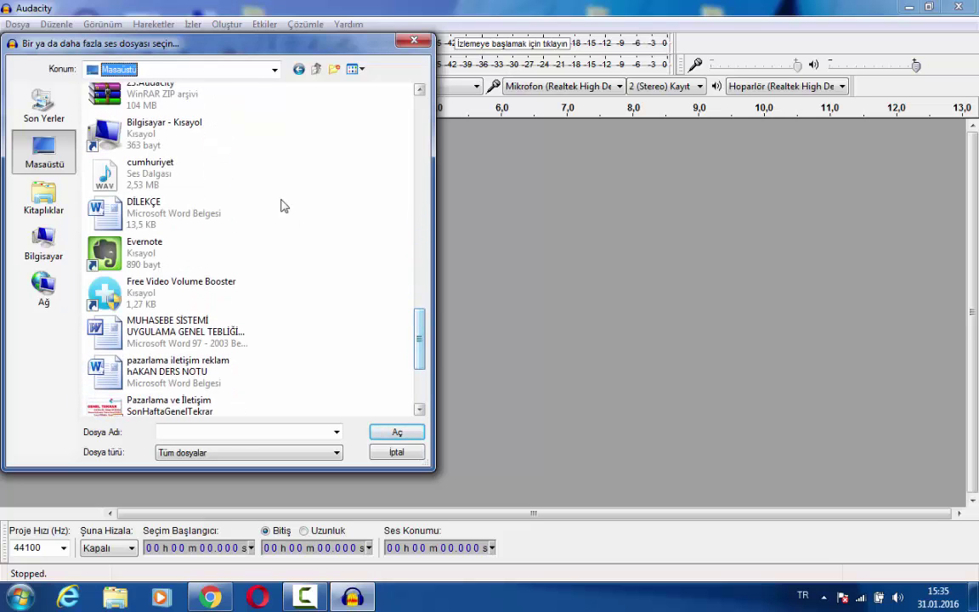
pyautogui.doubleClick(202, 183)
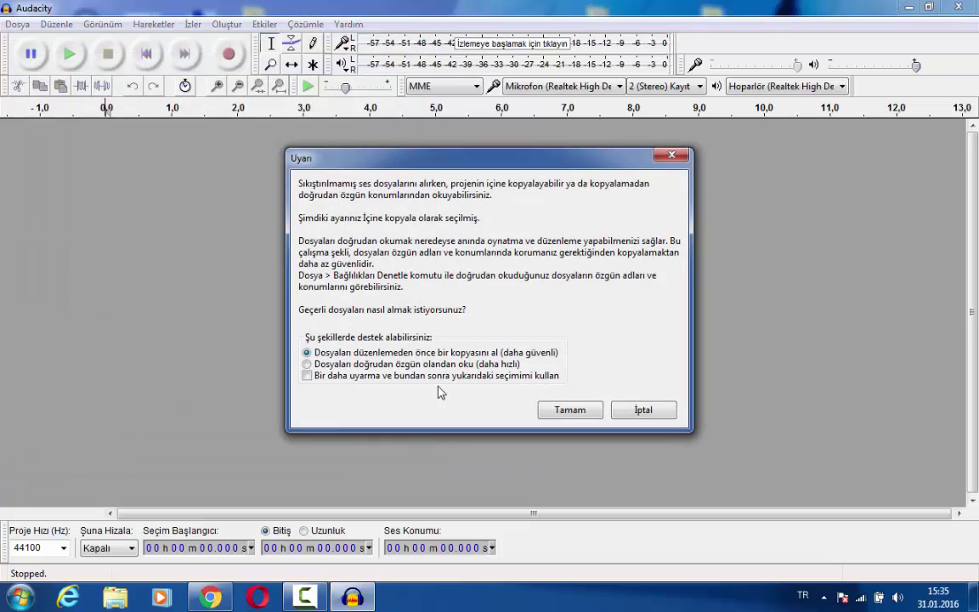
pyautogui.click(551, 413)
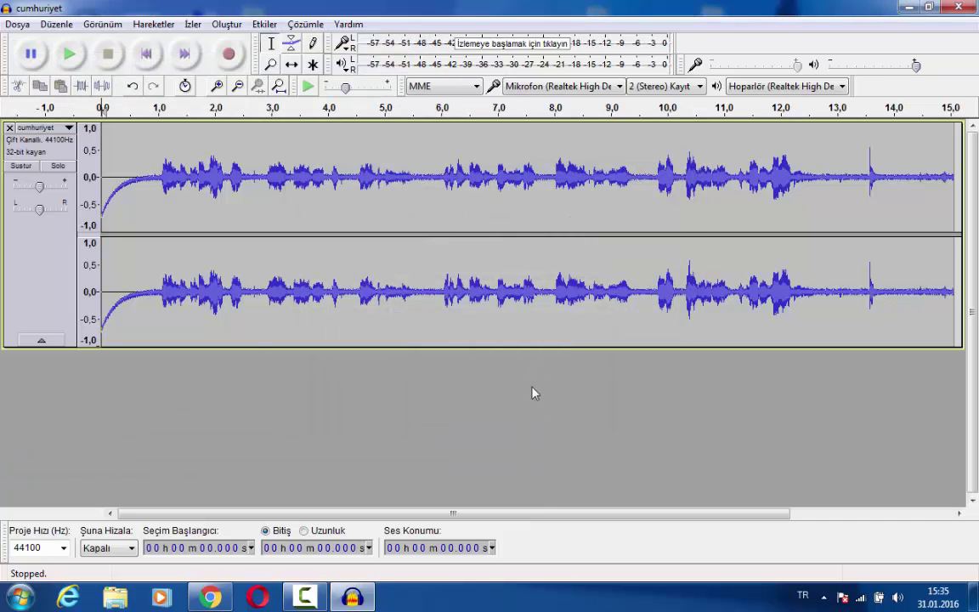
# - Play the imported cumhuriyet track briefly and stop it with the cursor set at about 3.96 s
pyautogui.click(71, 56)
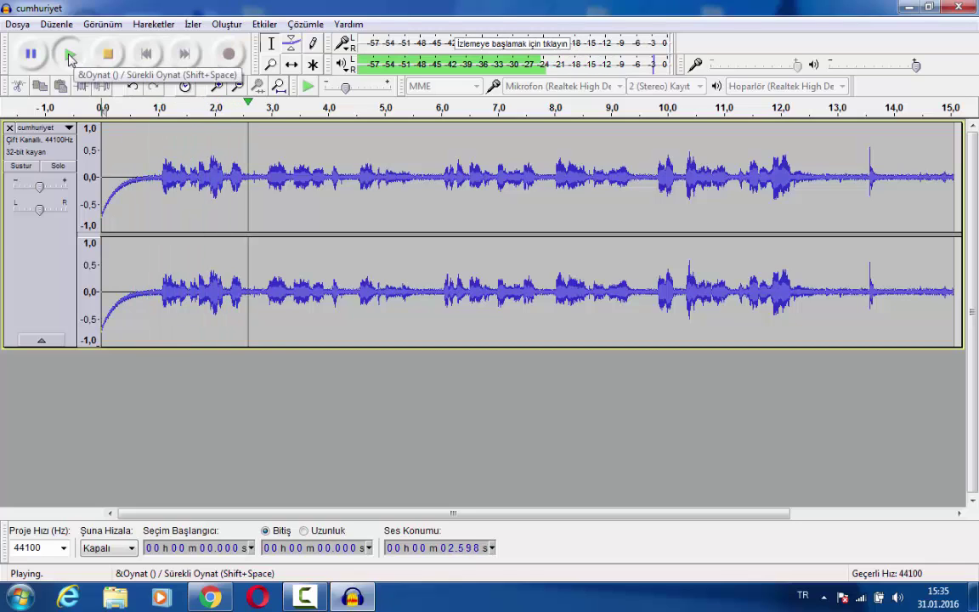
pyautogui.click(31, 55)
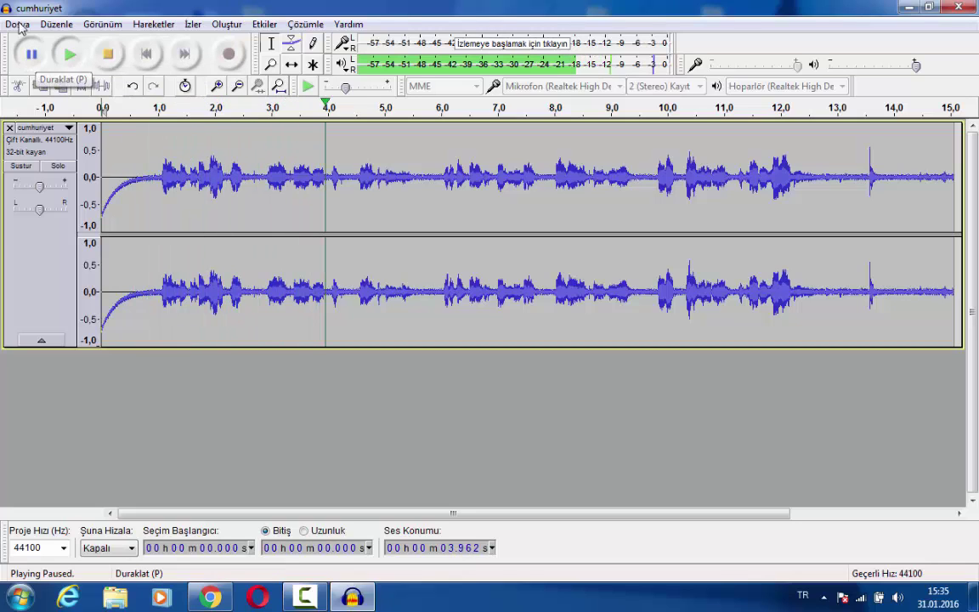
pyautogui.click(19, 24)
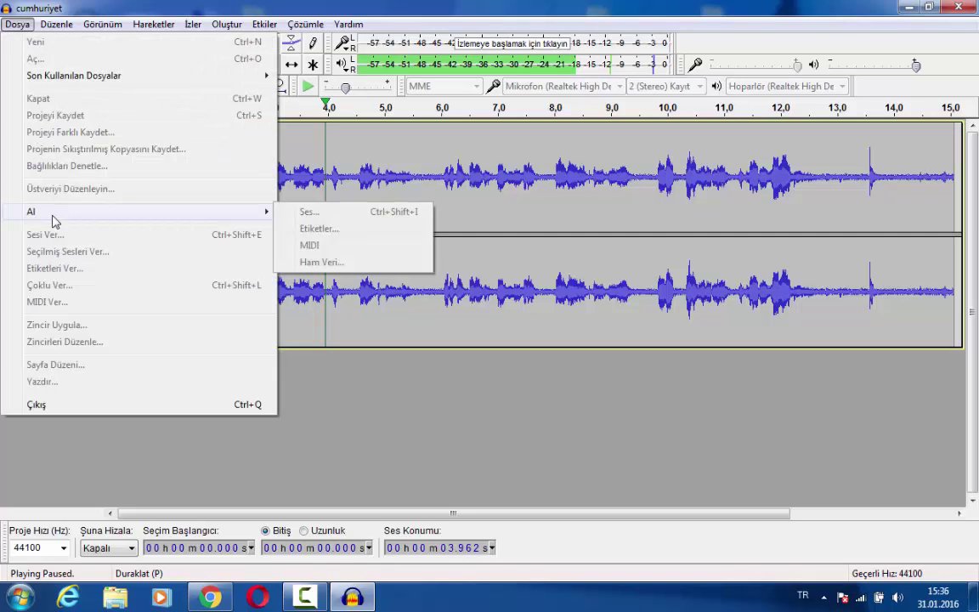
pyautogui.click(346, 454)
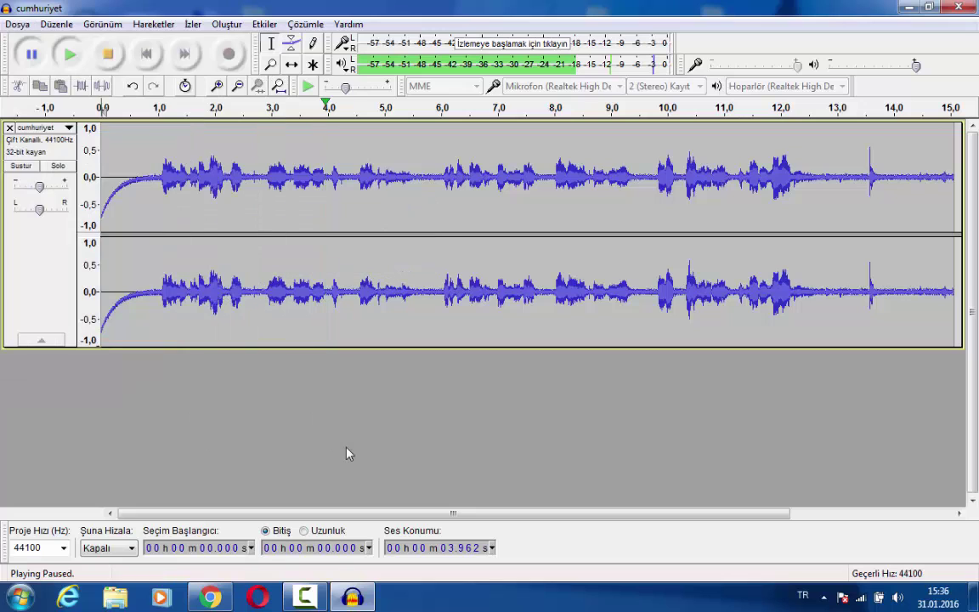
pyautogui.click(18, 25)
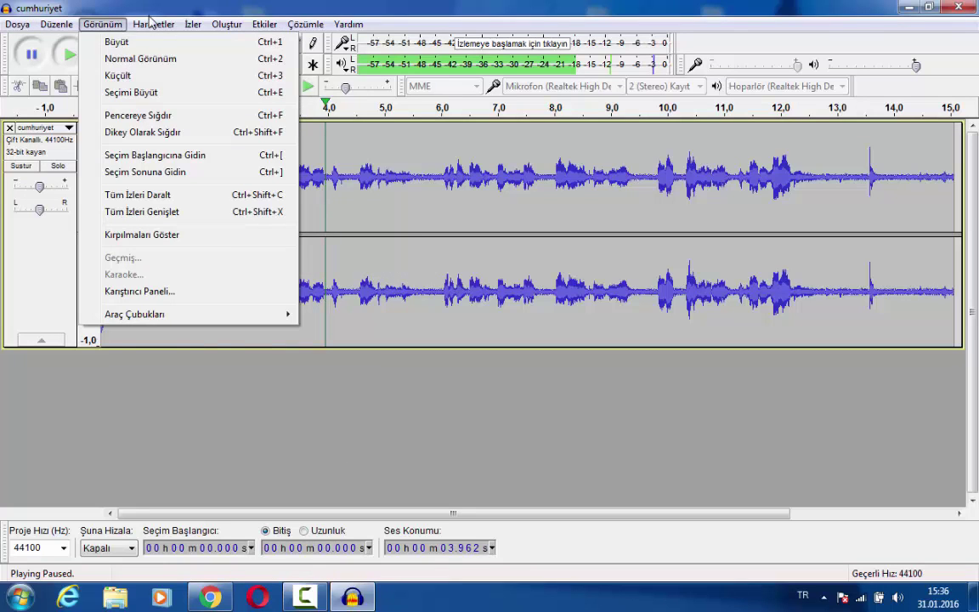
pyautogui.moveTo(153, 25)
pyautogui.click(159, 59)
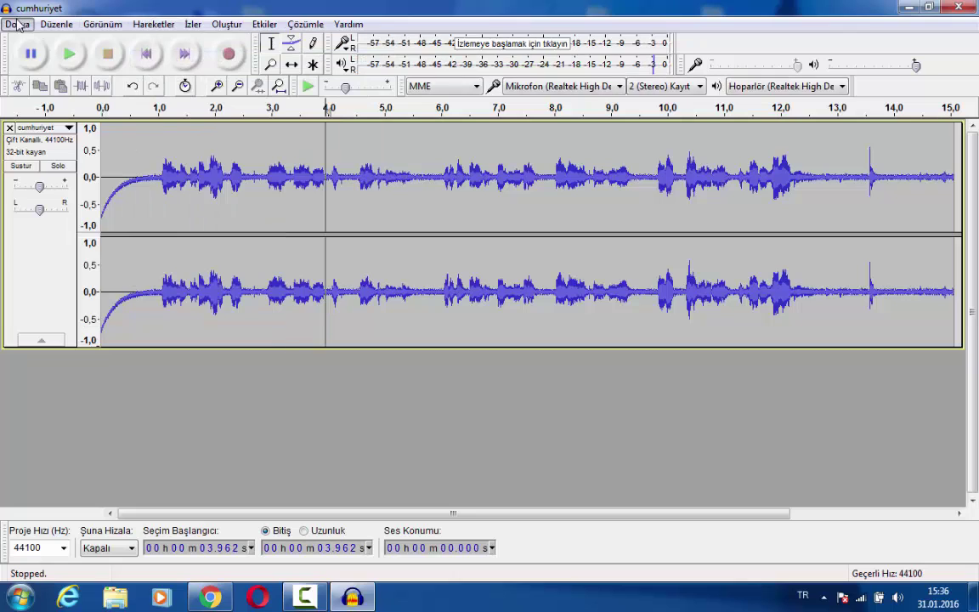
# - Import the mp3indirdur-Fon-Muz... background music file from the Örnek Müzik folder of the music library as a second track
pyautogui.click(17, 24)
pyautogui.moveTo(264, 218)
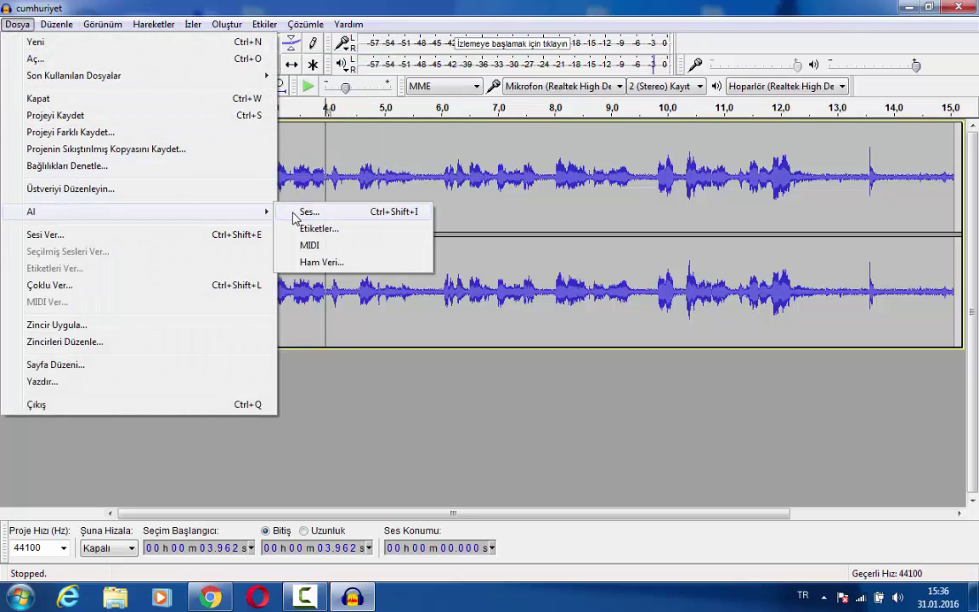
pyautogui.click(297, 214)
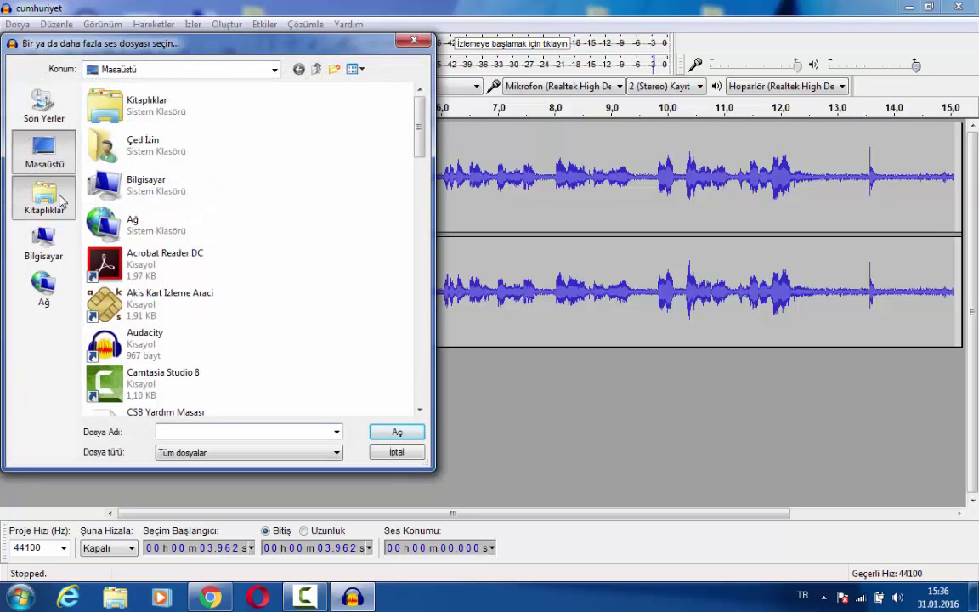
pyautogui.click(61, 199)
pyautogui.doubleClick(299, 110)
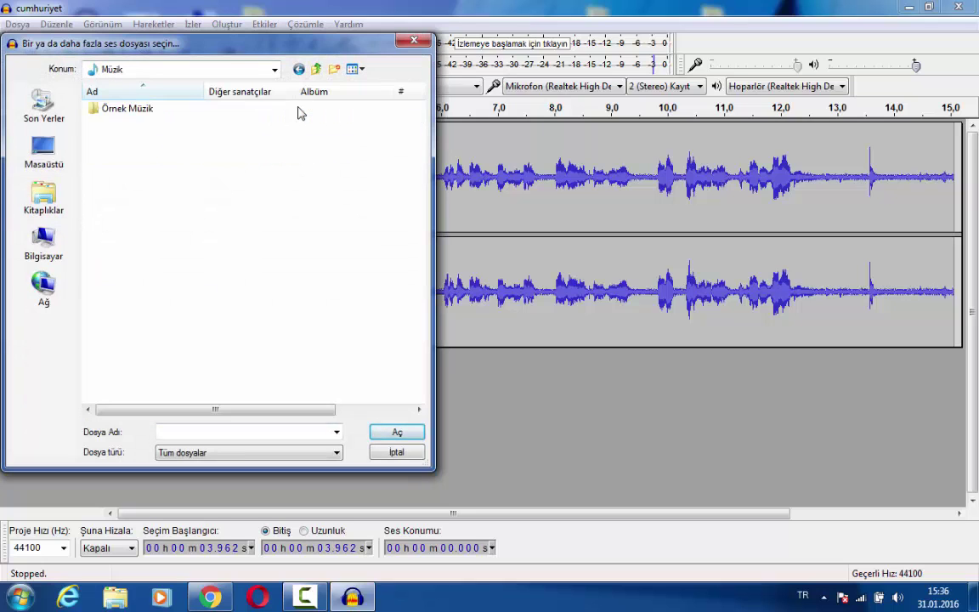
pyautogui.doubleClick(204, 109)
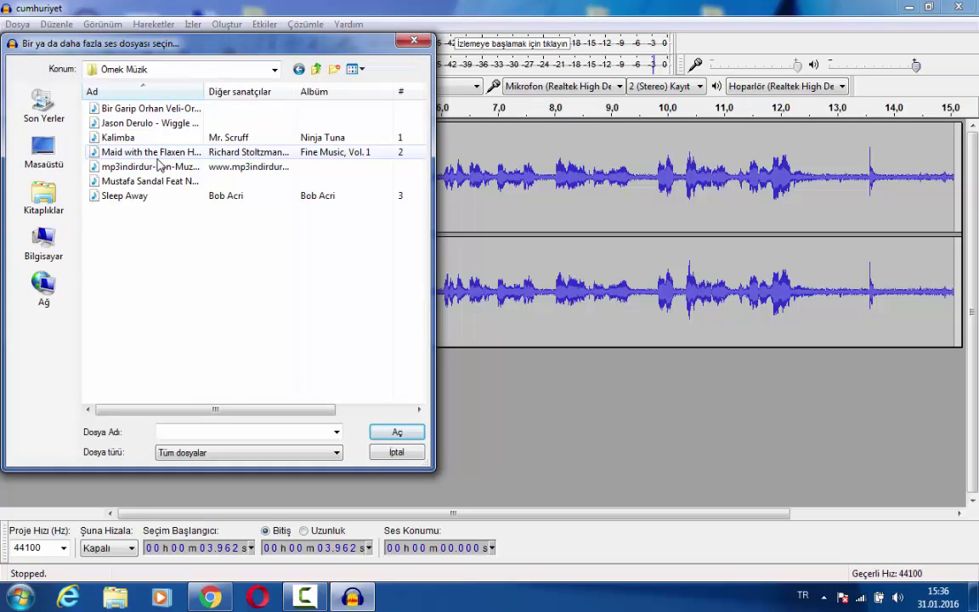
pyautogui.doubleClick(157, 166)
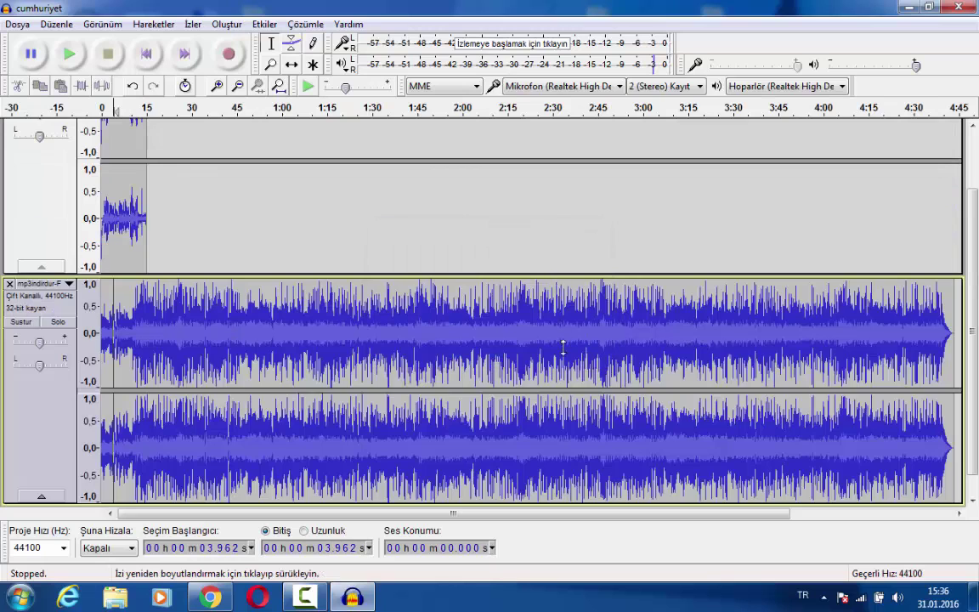
# - Reduce the heights of the cumhuriyet and background music tracks so both fit compactly in view
pyautogui.moveTo(563, 347); pyautogui.dragTo(564, 385)
pyautogui.scroll(3, 564, 383)
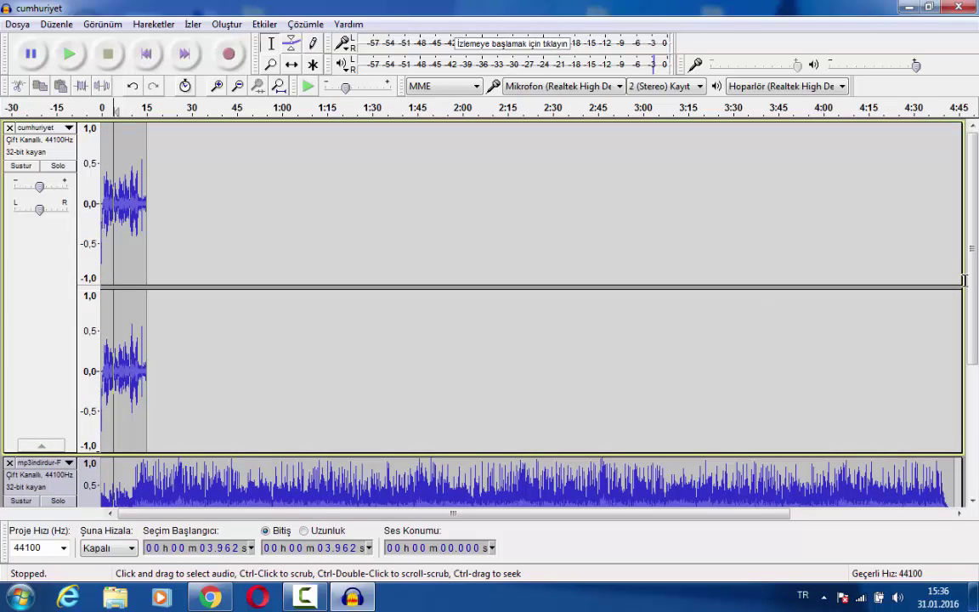
pyautogui.scroll(-5, 977, 323)
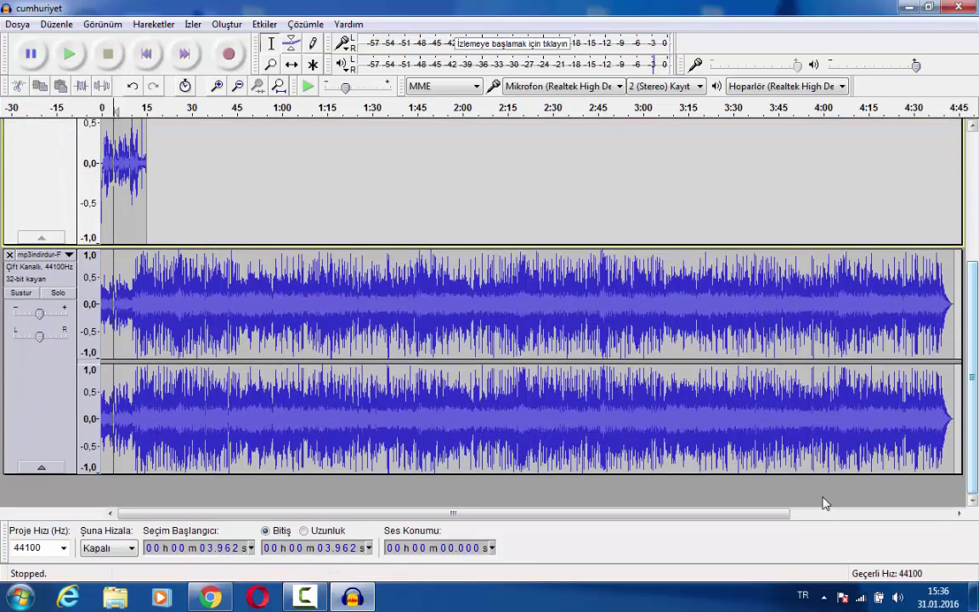
pyautogui.click(808, 409)
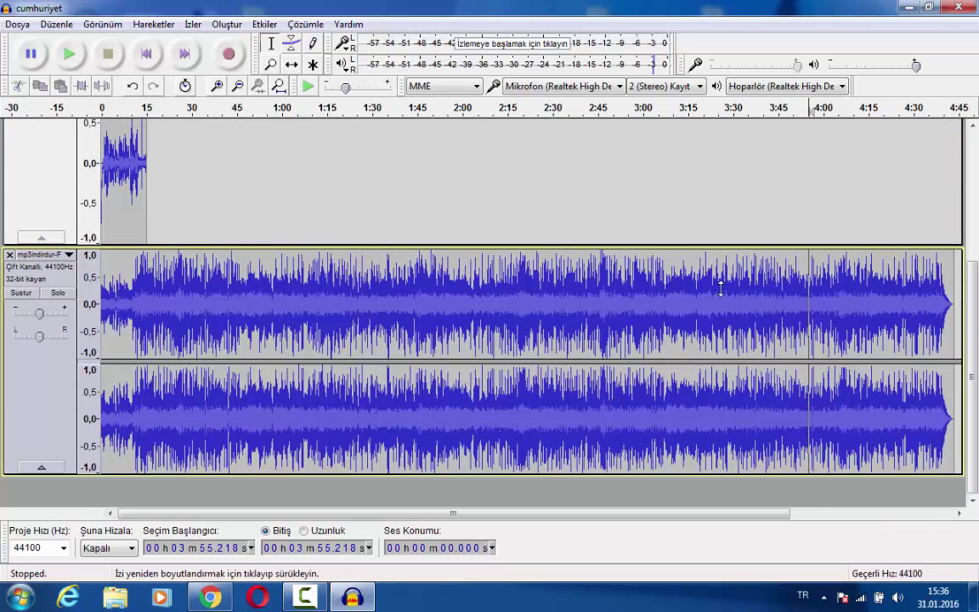
pyautogui.moveTo(721, 290); pyautogui.dragTo(721, 292)
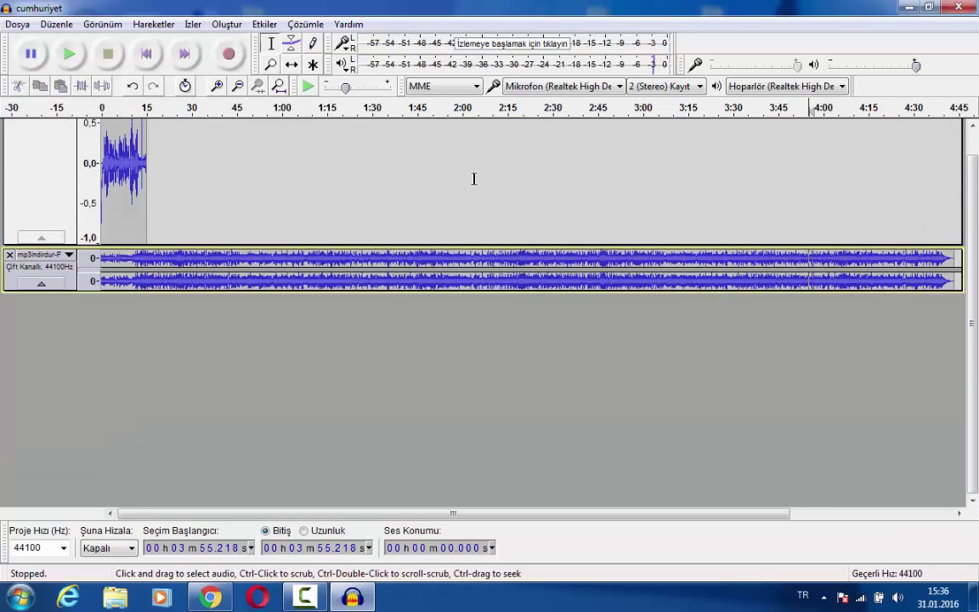
pyautogui.moveTo(396, 245); pyautogui.dragTo(393, 193)
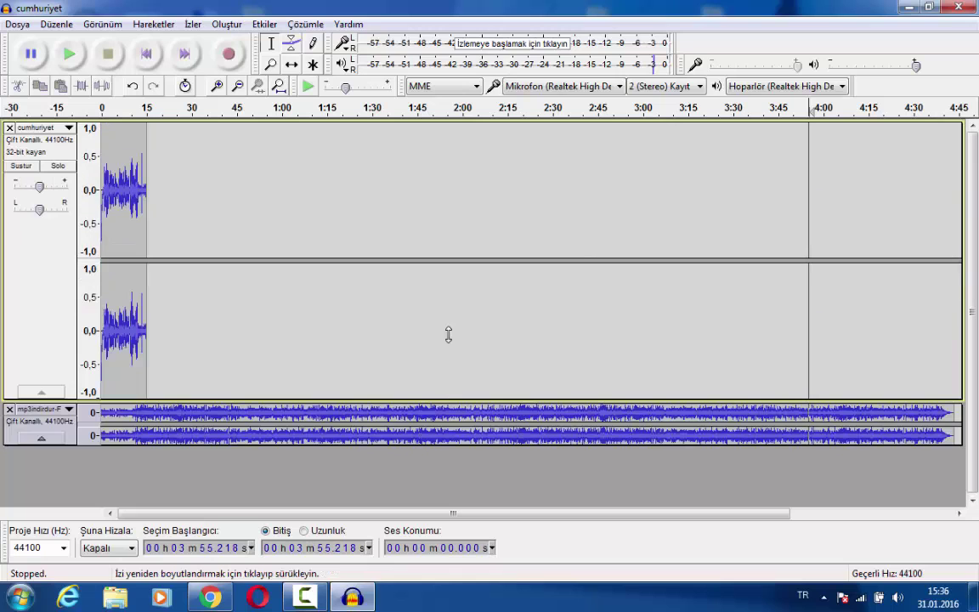
pyautogui.moveTo(449, 334); pyautogui.dragTo(440, 162)
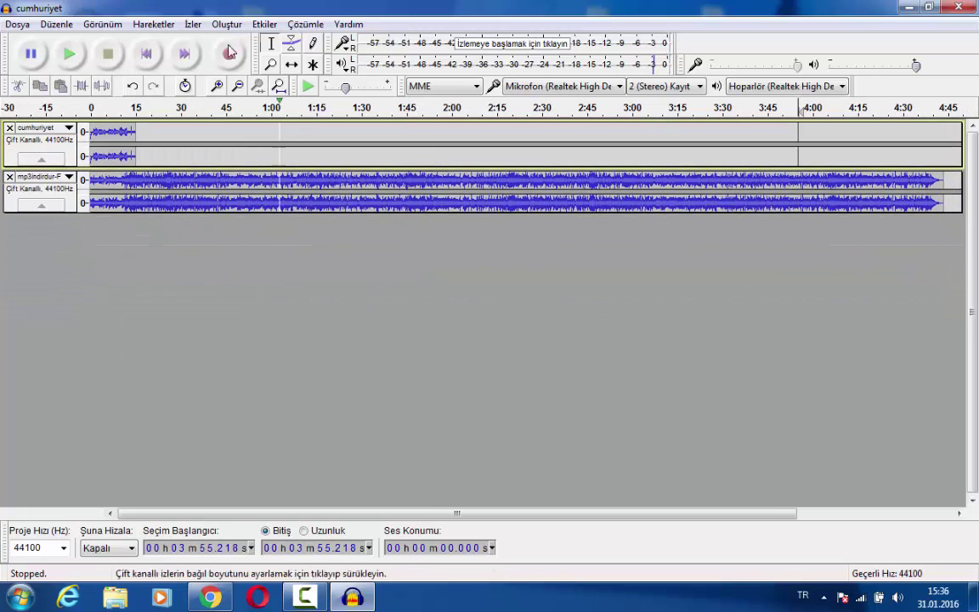
# - Play the project from the cursor in the music track and pause it at about 3:57
pyautogui.click(167, 25)
pyautogui.click(179, 60)
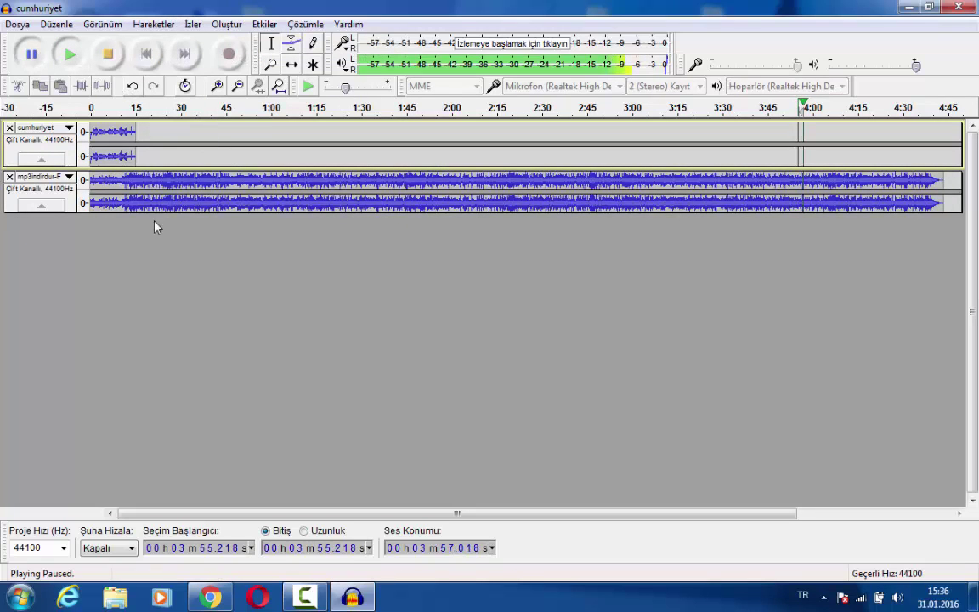
# - Stop the paused playback and cut the background music track from about 16.8 s to its end, just past the speech
pyautogui.moveTo(146, 160); pyautogui.dragTo(372, 183)
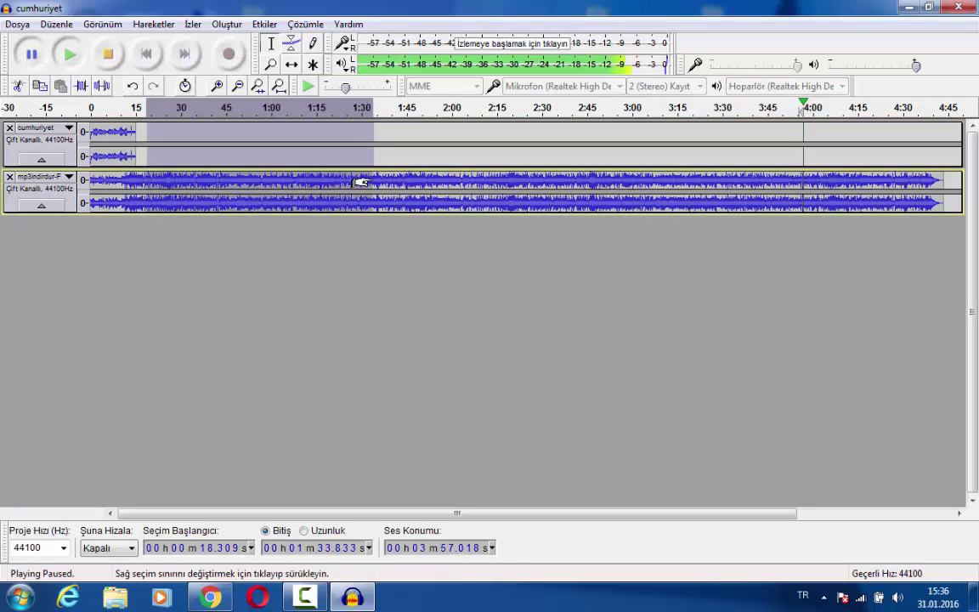
pyautogui.click(154, 24)
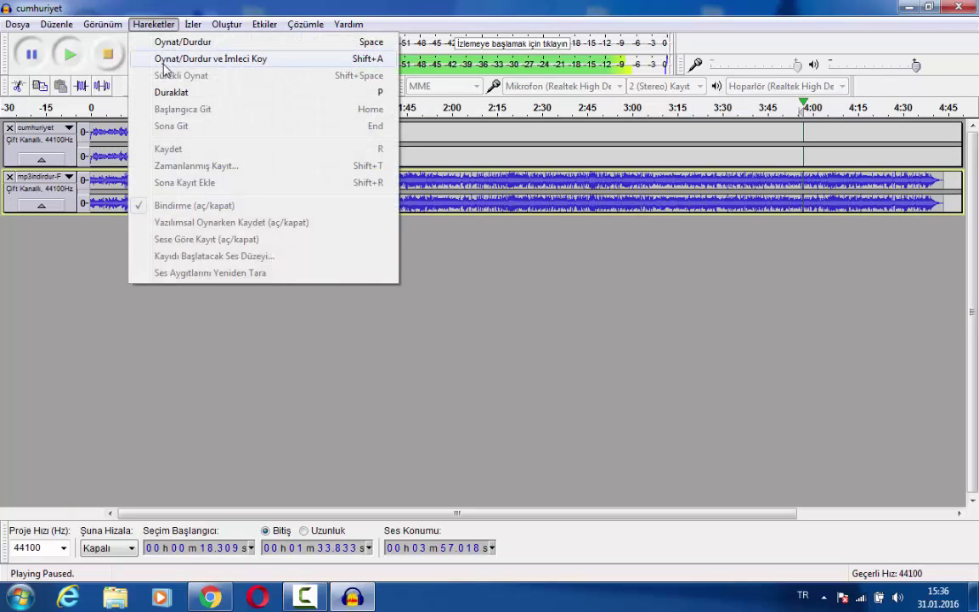
pyautogui.click(165, 59)
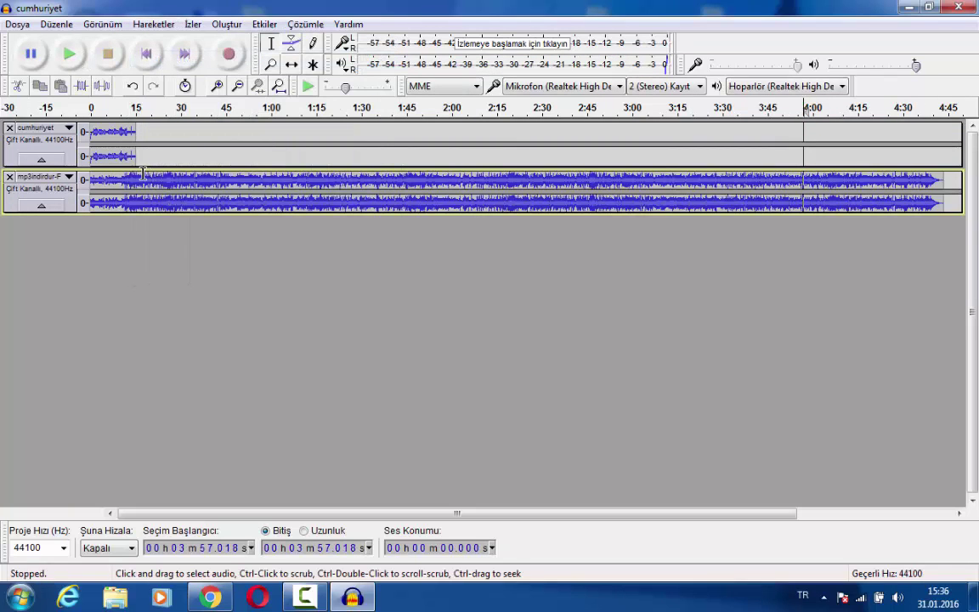
pyautogui.moveTo(141, 175); pyautogui.dragTo(943, 211)
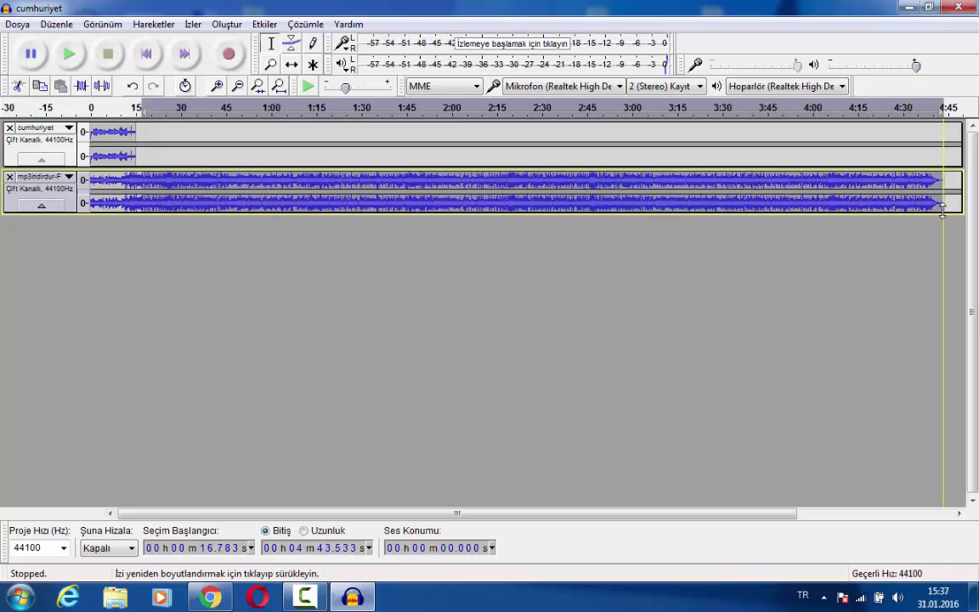
pyautogui.click(17, 86)
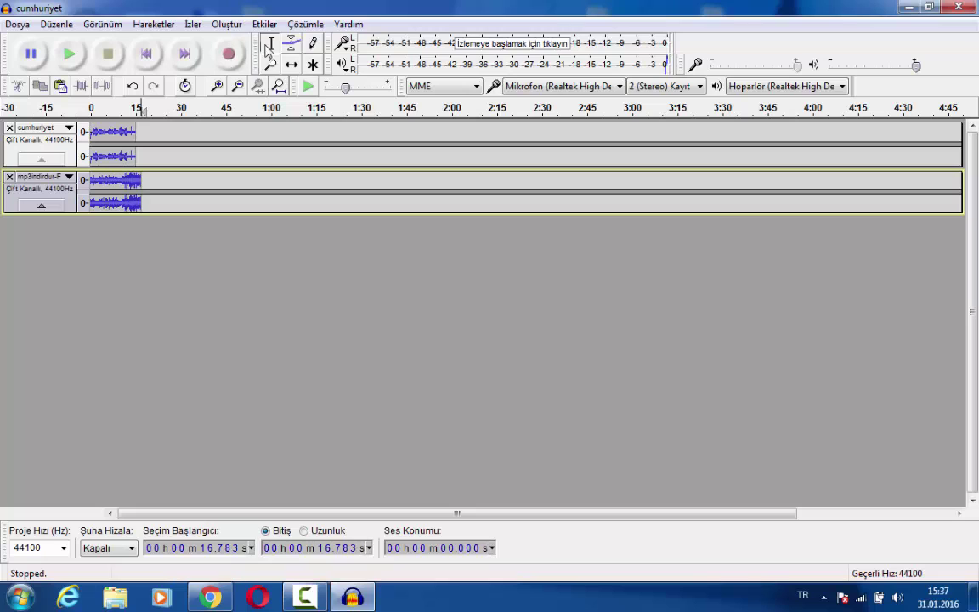
# - Play both tracks from the beginning and enlarge the heights of the music and cumhuriyet tracks until their gain sliders show
pyautogui.click(90, 136)
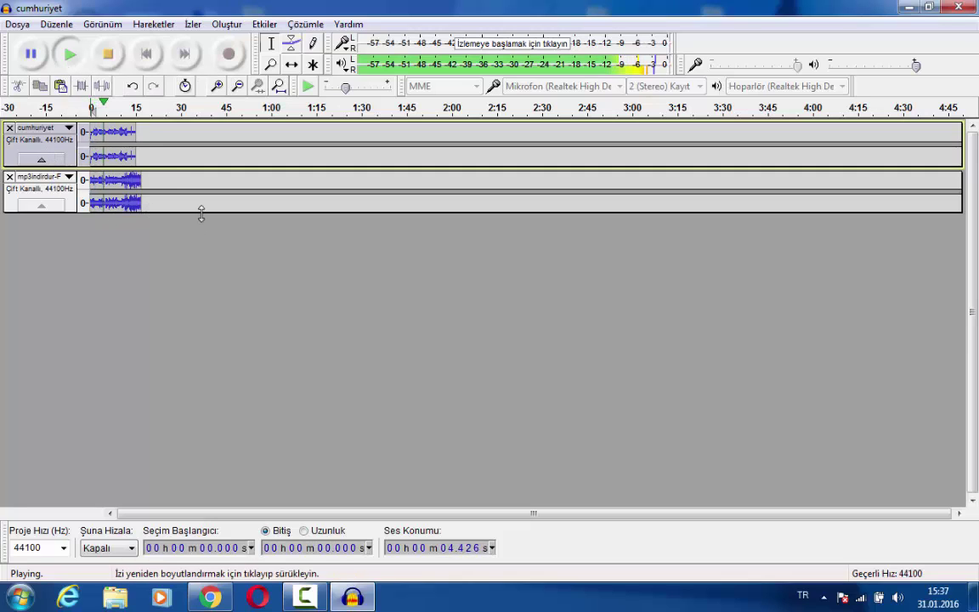
pyautogui.moveTo(204, 214); pyautogui.dragTo(202, 297)
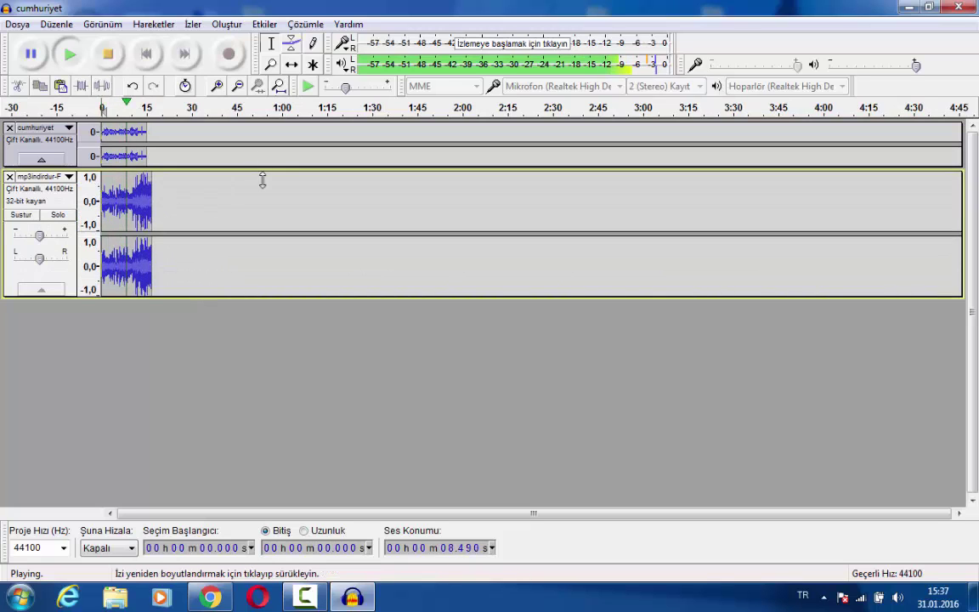
pyautogui.moveTo(262, 179); pyautogui.dragTo(258, 274)
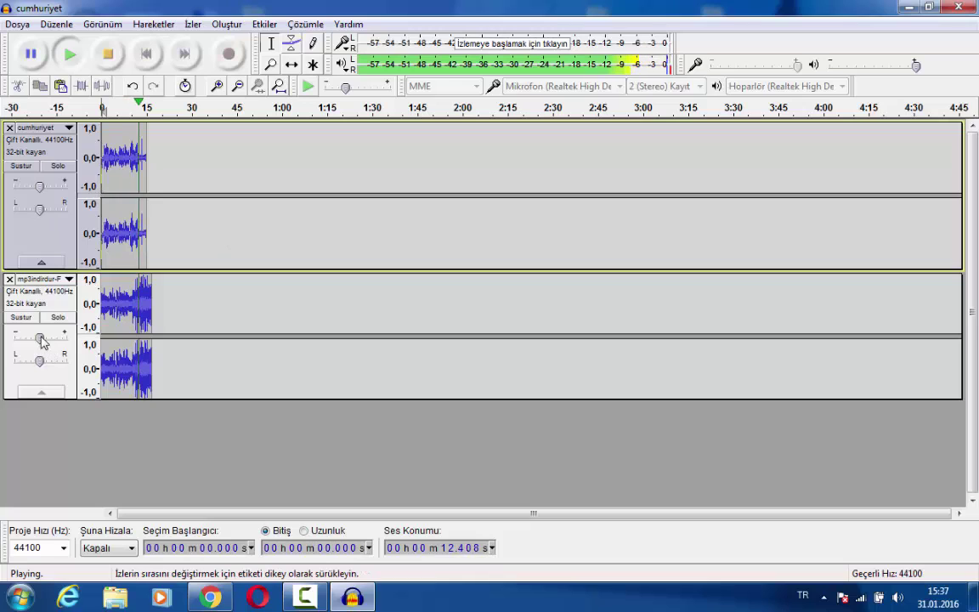
# - Balance the mix by lowering the music track's gain and slightly raising the cumhuriyet track's gain, replaying from about 1.3 s
pyautogui.moveTo(39, 340); pyautogui.dragTo(24, 341)
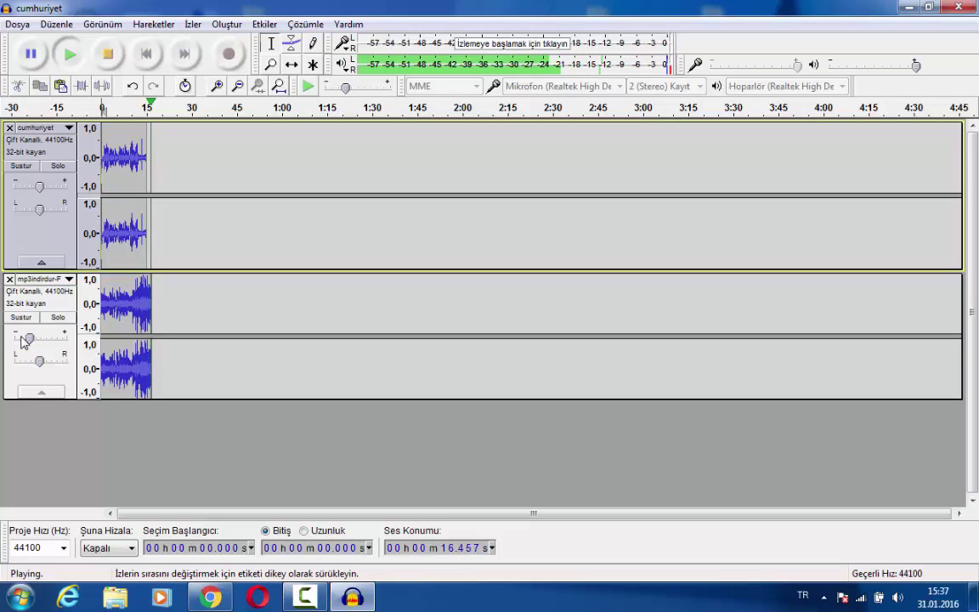
pyautogui.click(70, 54)
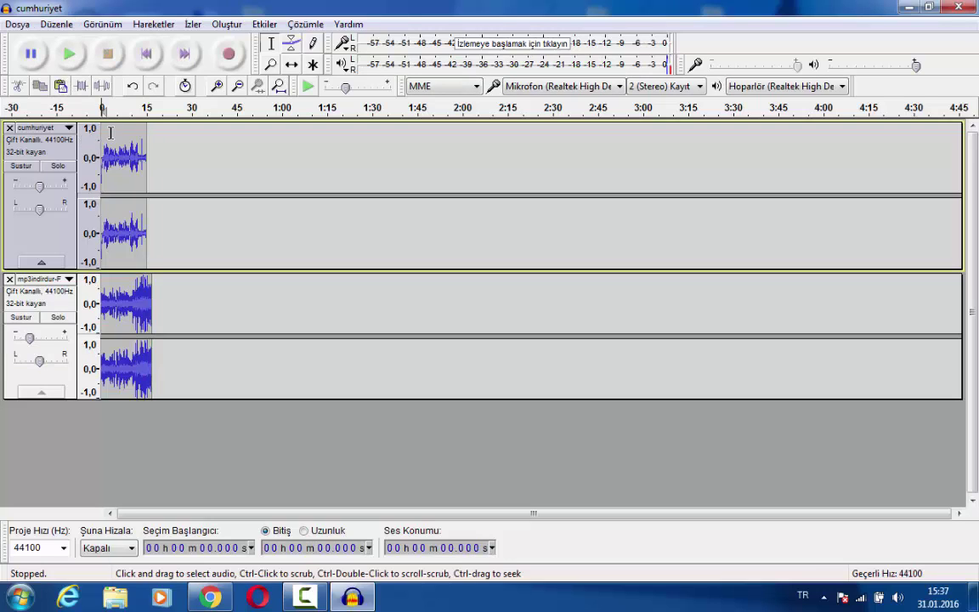
pyautogui.click(106, 130)
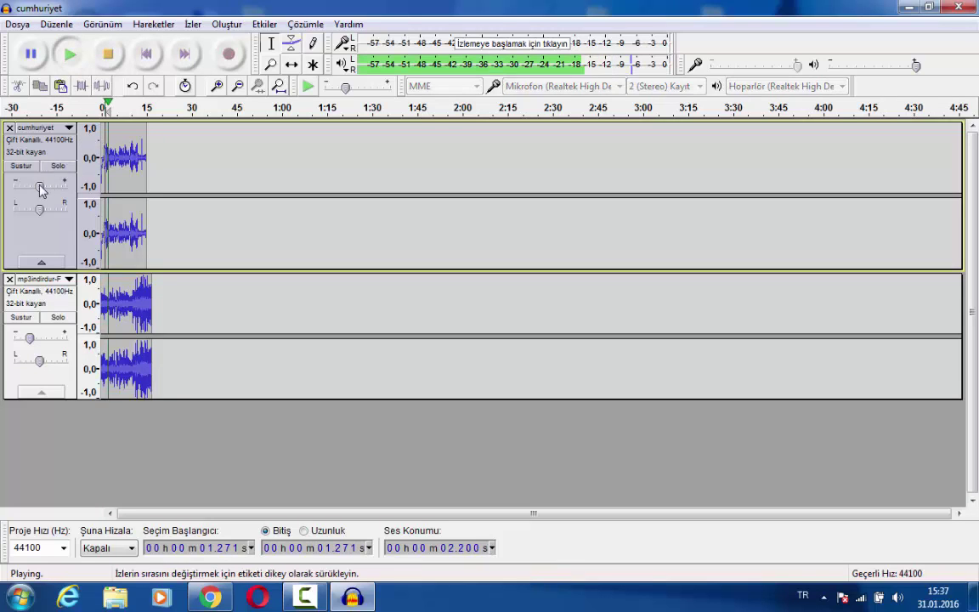
pyautogui.moveTo(39, 185); pyautogui.dragTo(47, 186)
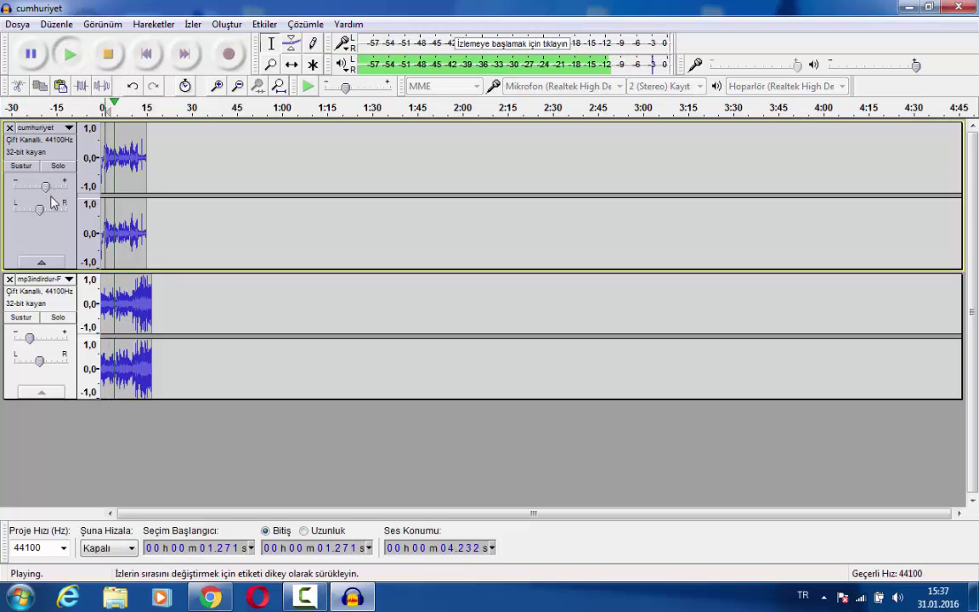
pyautogui.moveTo(34, 338); pyautogui.dragTo(25, 341)
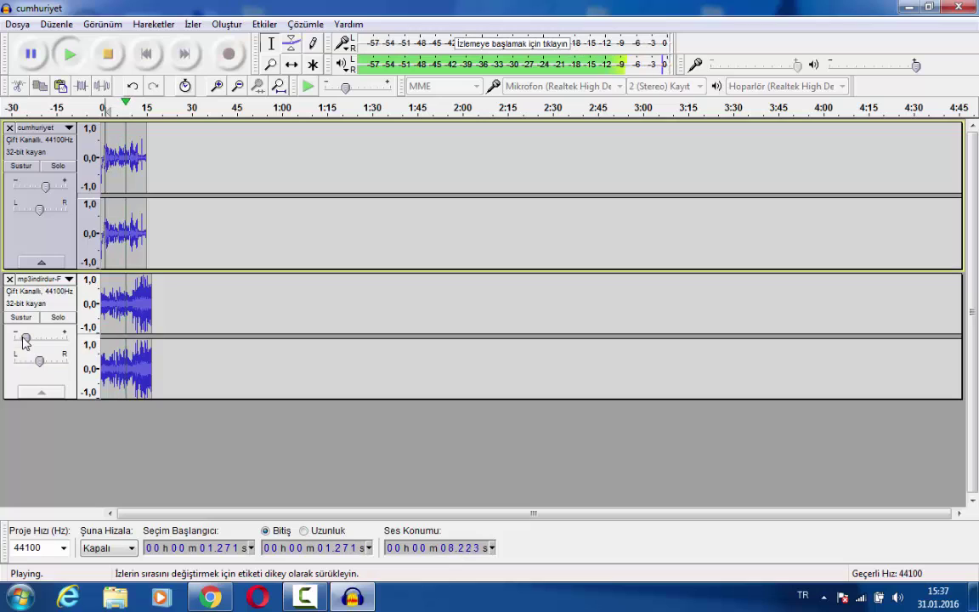